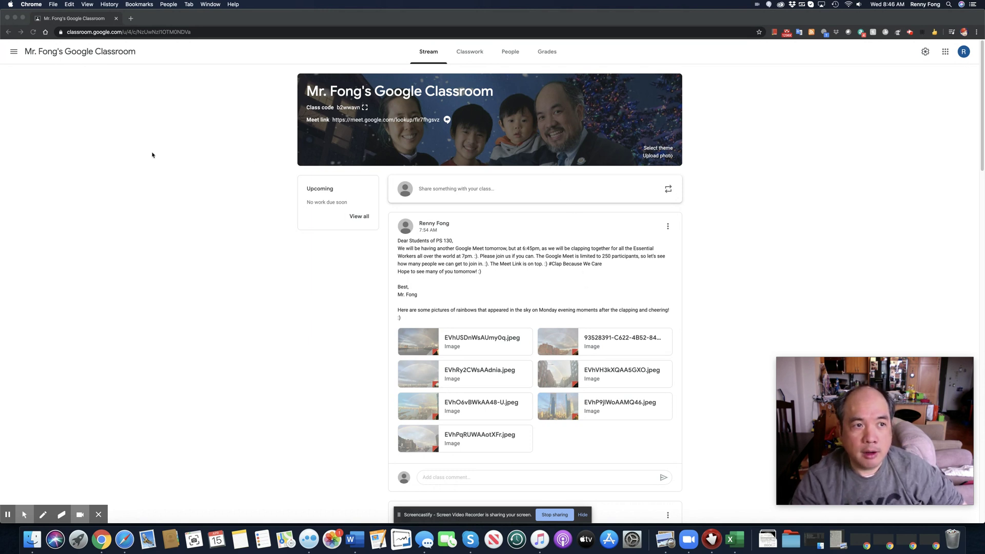
Step: Search 'google chrome store' in a new tab and go to the Chrome Web Store
click(129, 19)
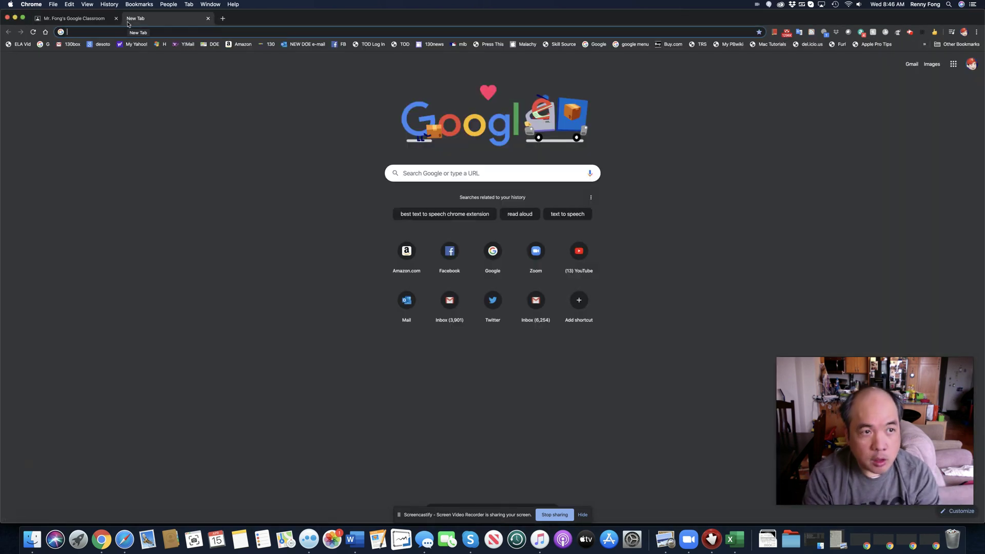
text(google chr)
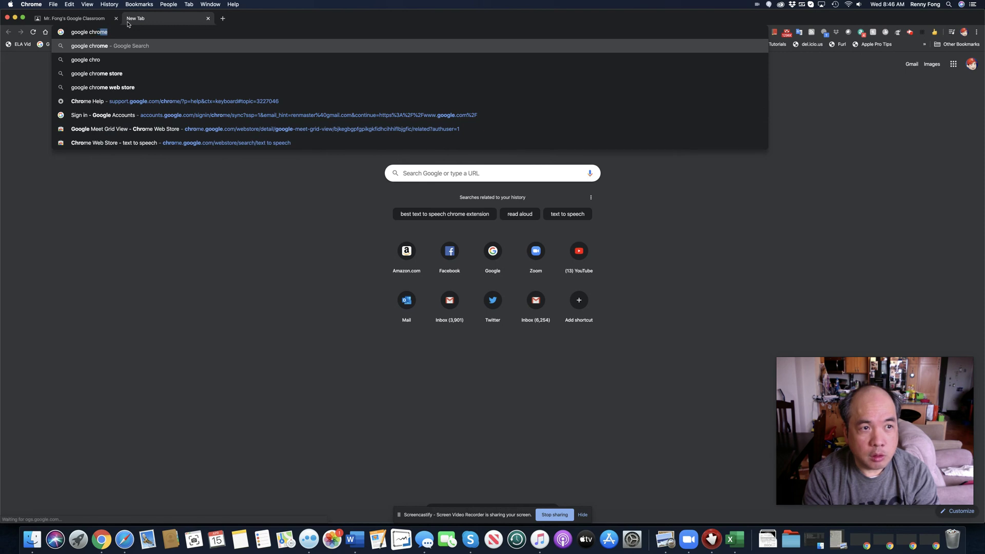
text(ome store)
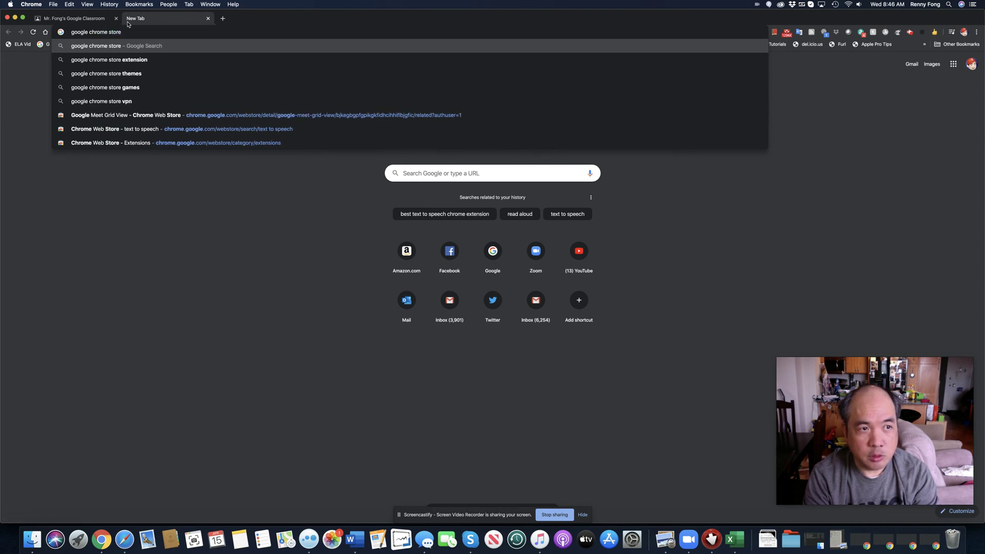
key(Return)
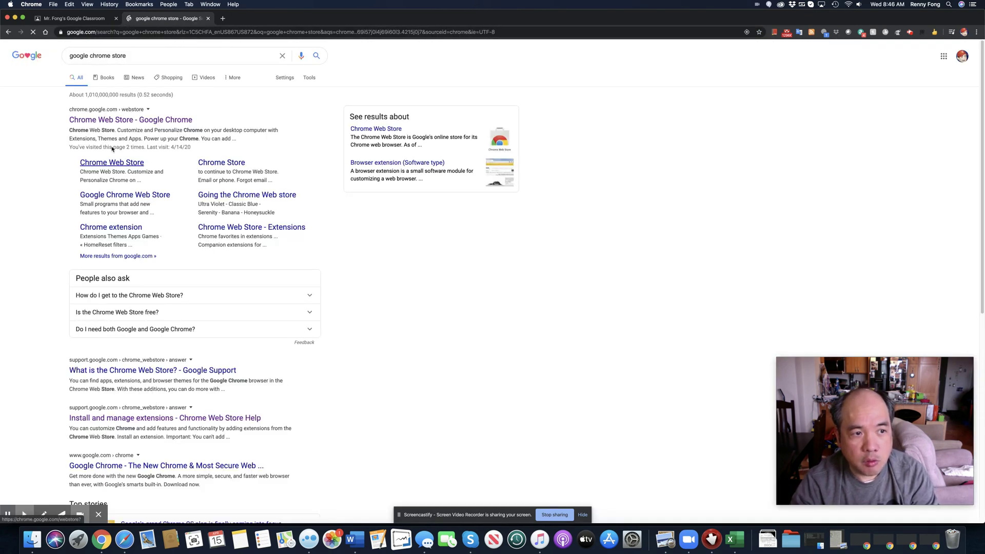
click(102, 120)
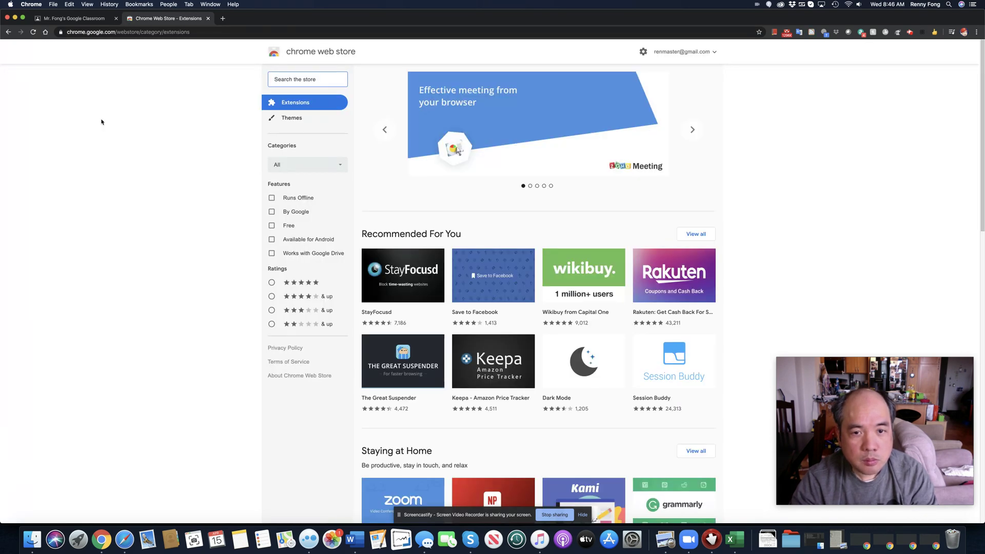
Step: Search the Chrome Web Store for 'text to speech'
click(297, 81)
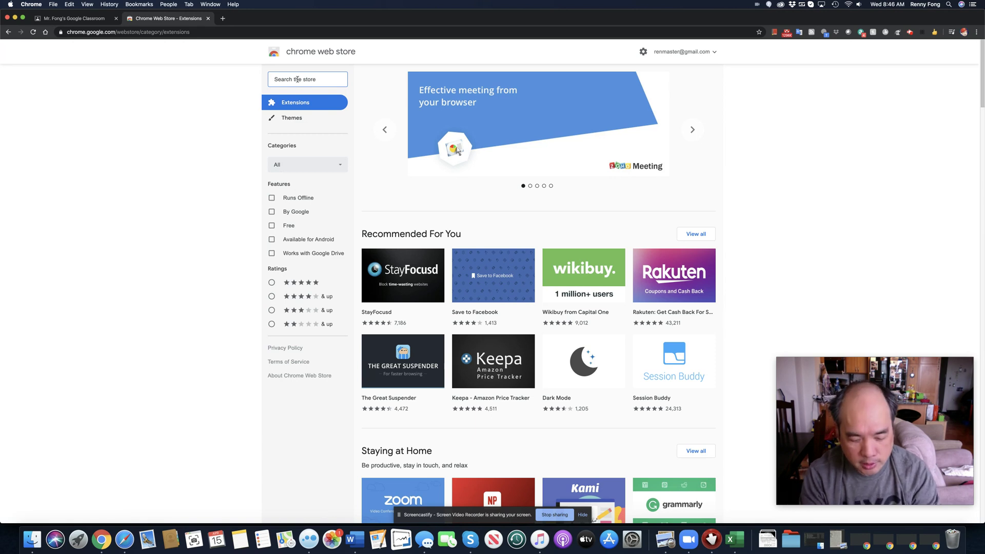
text(text to sp)
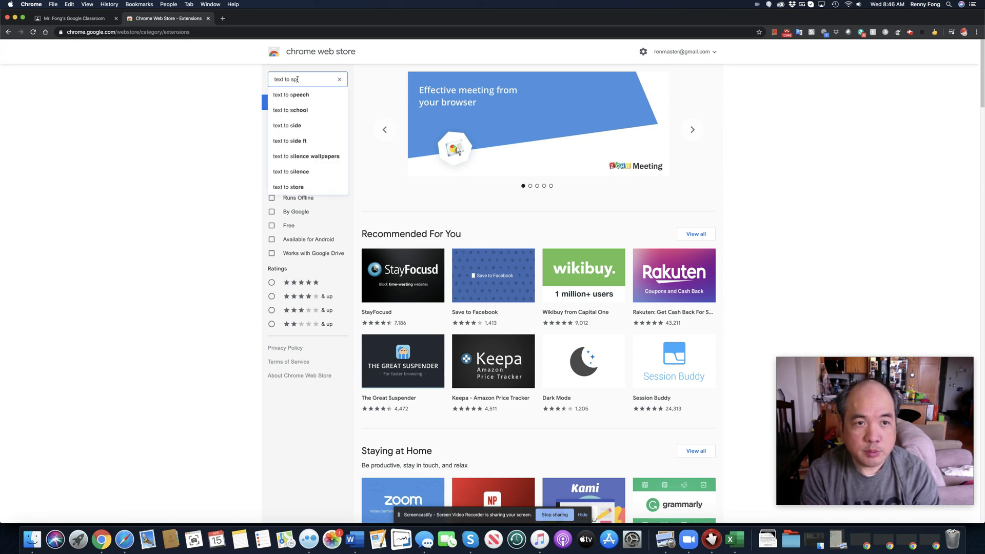
text(eech)
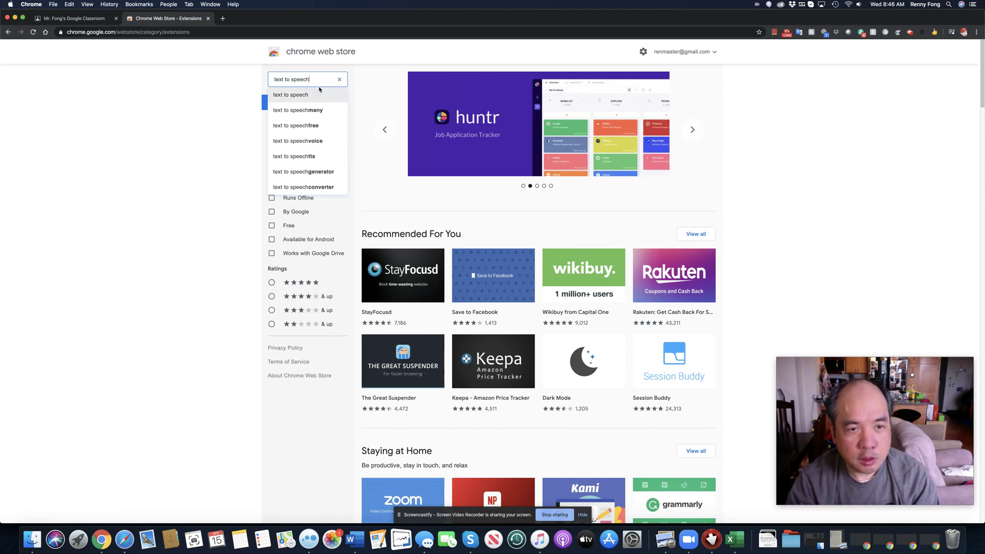
click(319, 92)
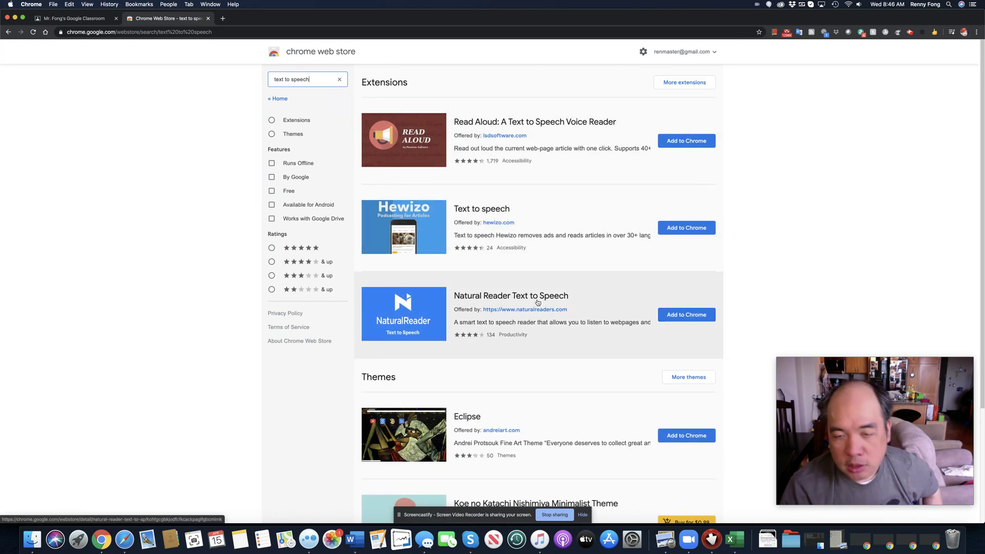
Step: Add the Natural Reader Text to Speech extension to Chrome
click(677, 317)
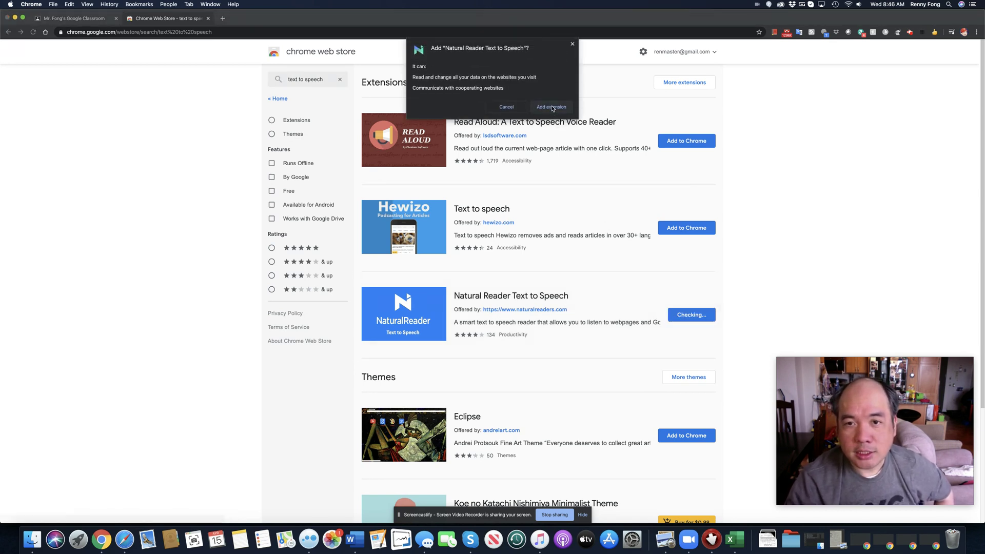
click(559, 107)
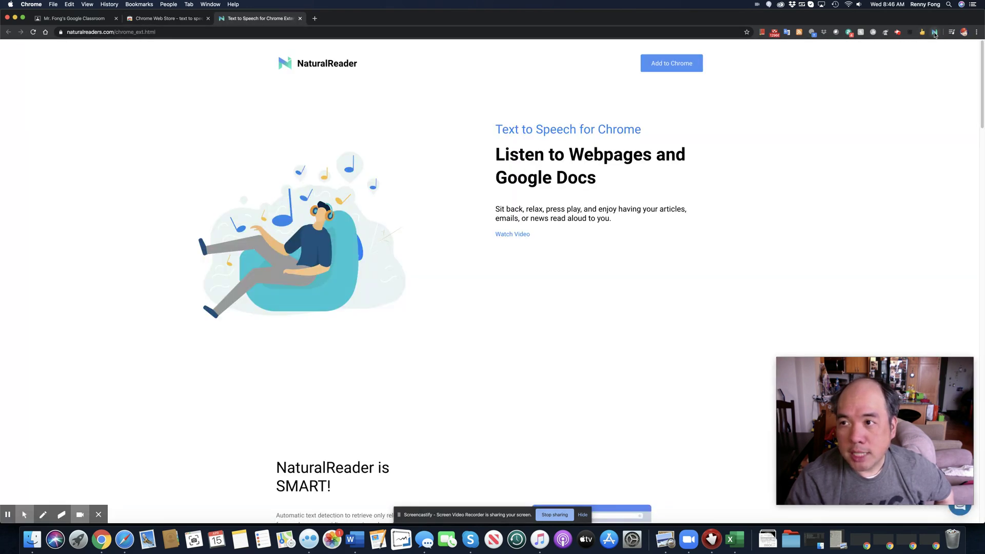
click(698, 64)
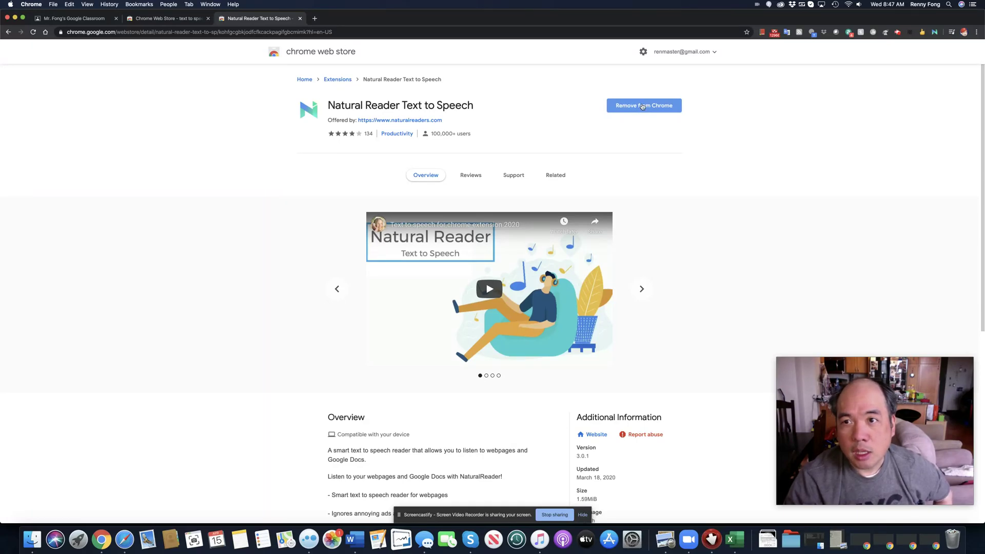
Step: Switch to the school account and close both Chrome Web Store tabs
click(712, 52)
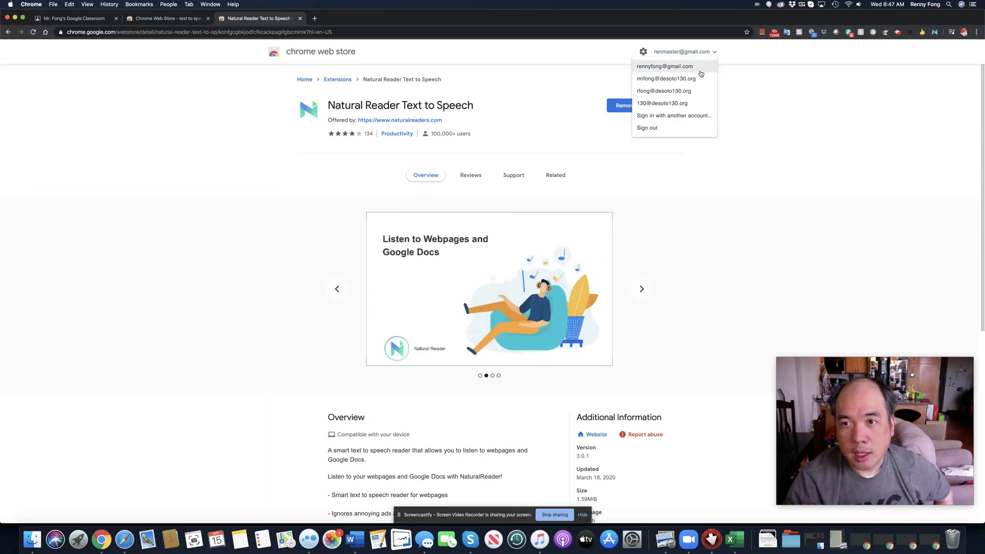
click(692, 91)
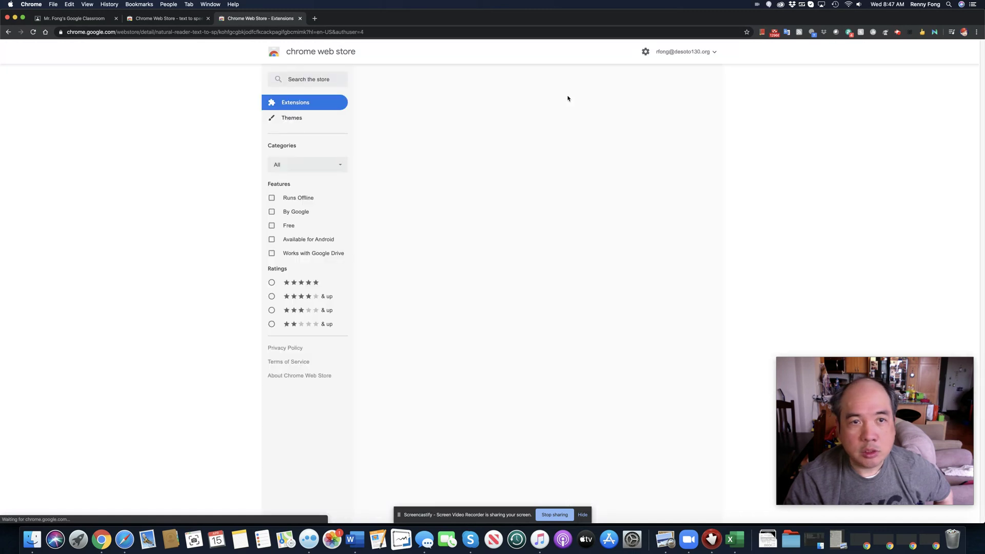
click(300, 19)
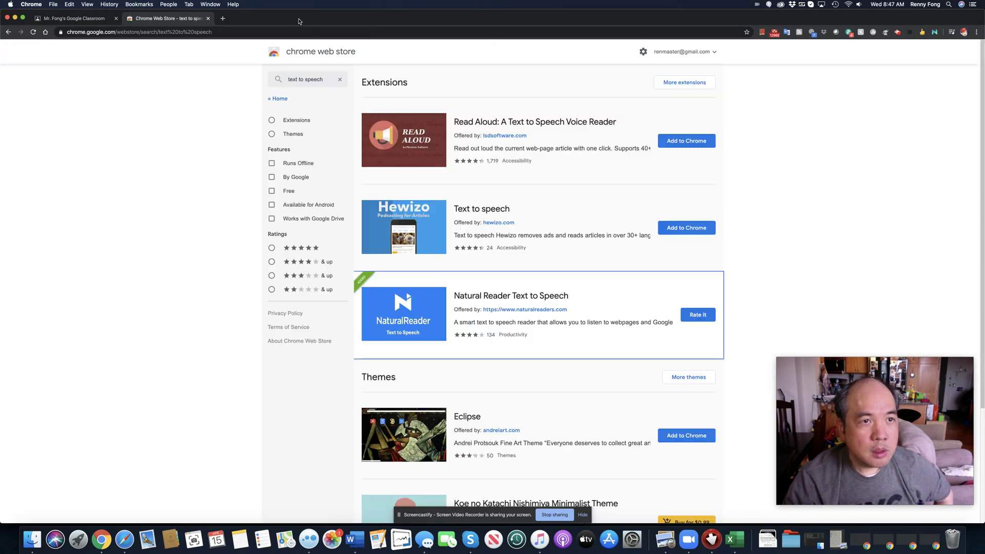
click(207, 19)
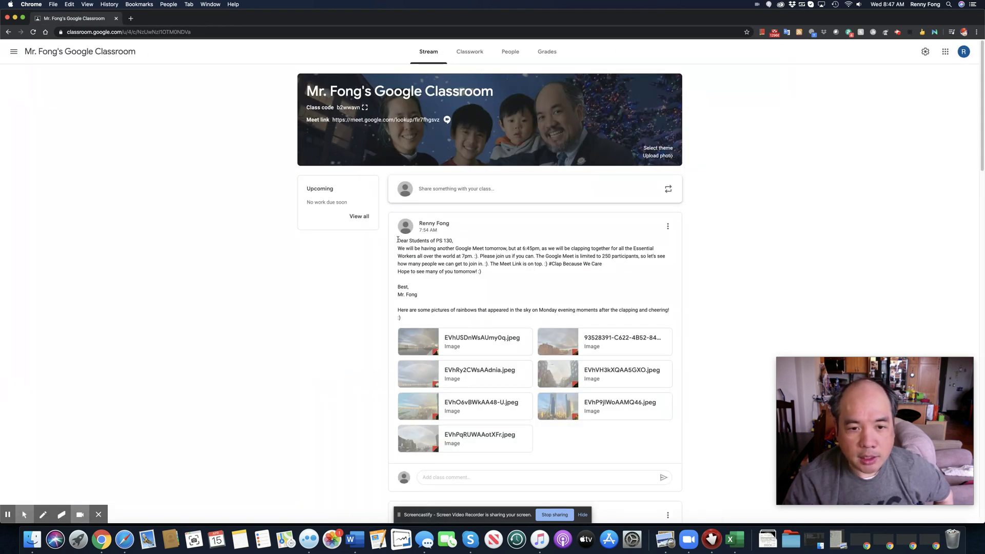
Step: Select the opening lines of the teacher's post and have Natural Reader read them aloud
drag(399, 240, 492, 275)
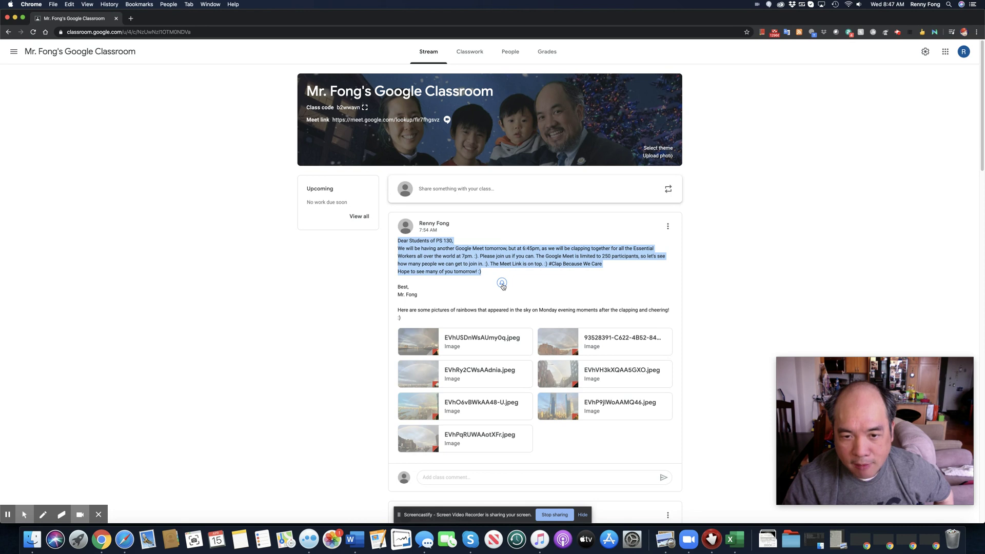
click(502, 284)
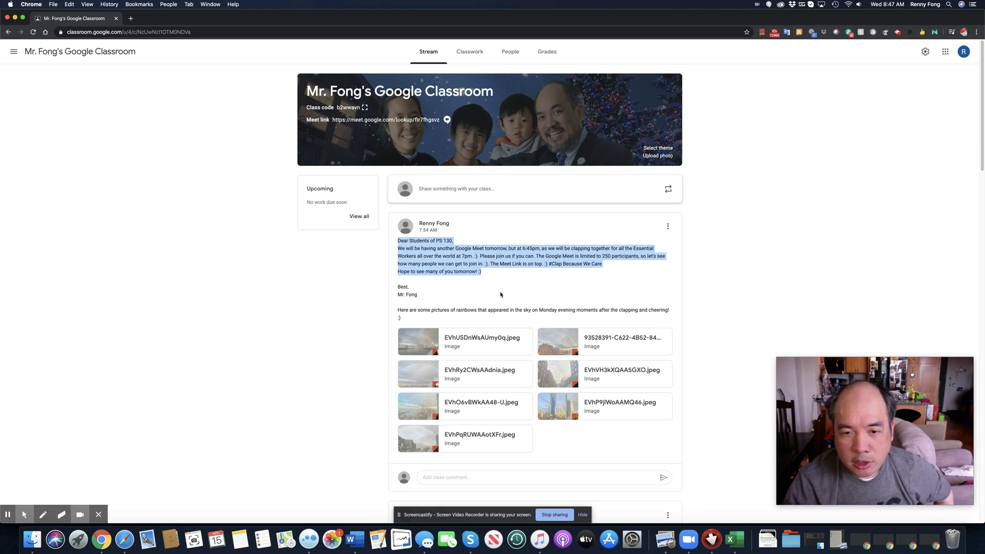
click(482, 277)
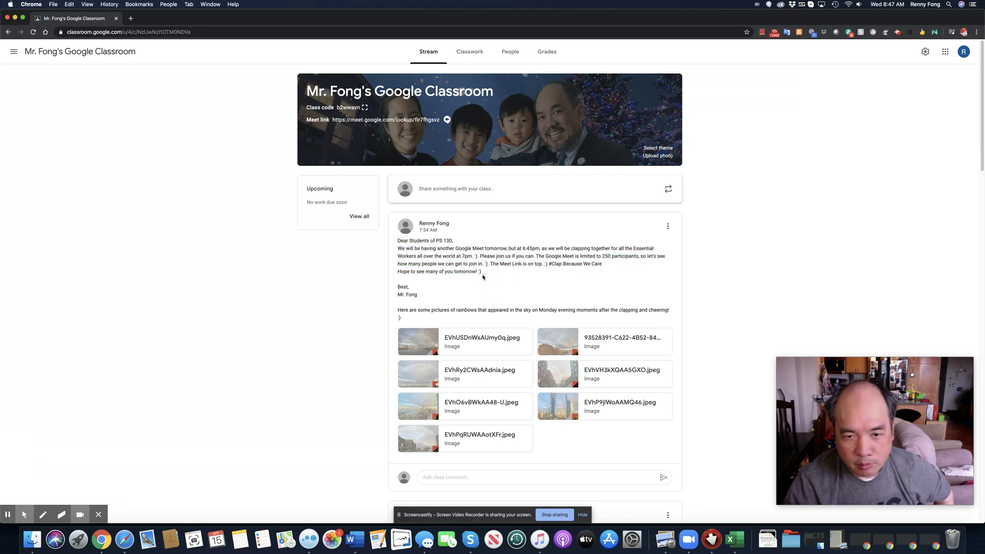
drag(399, 241, 469, 262)
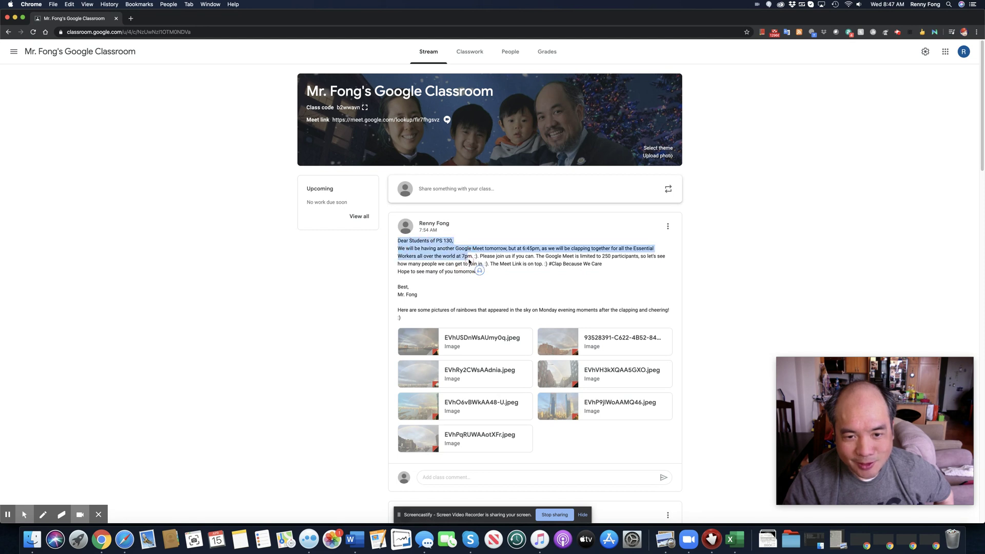
click(479, 271)
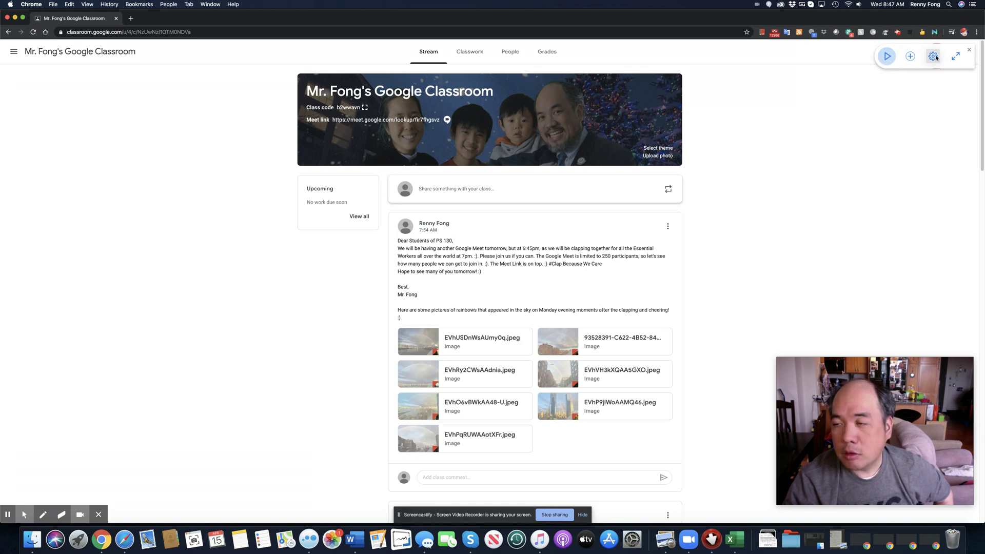
Step: Preview Ryan and Will, keep the English (US) Will voice, set speed to +1, and close settings
click(934, 56)
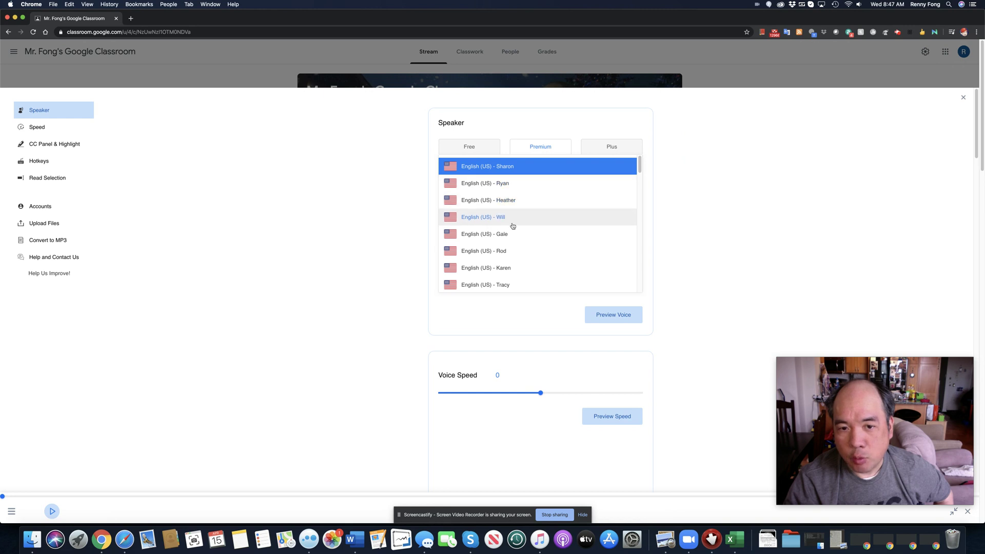
scroll(513, 226, down, 10)
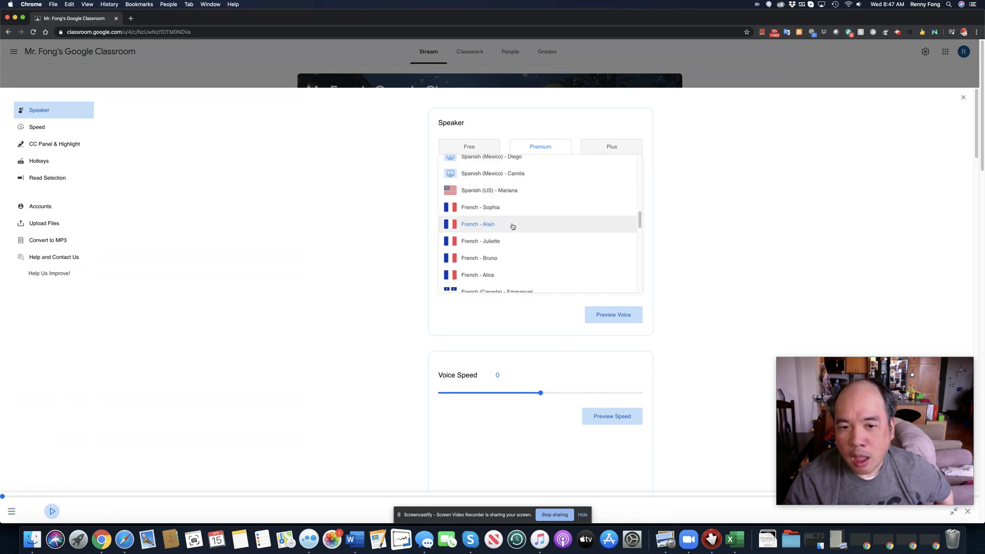
scroll(513, 226, up, 10)
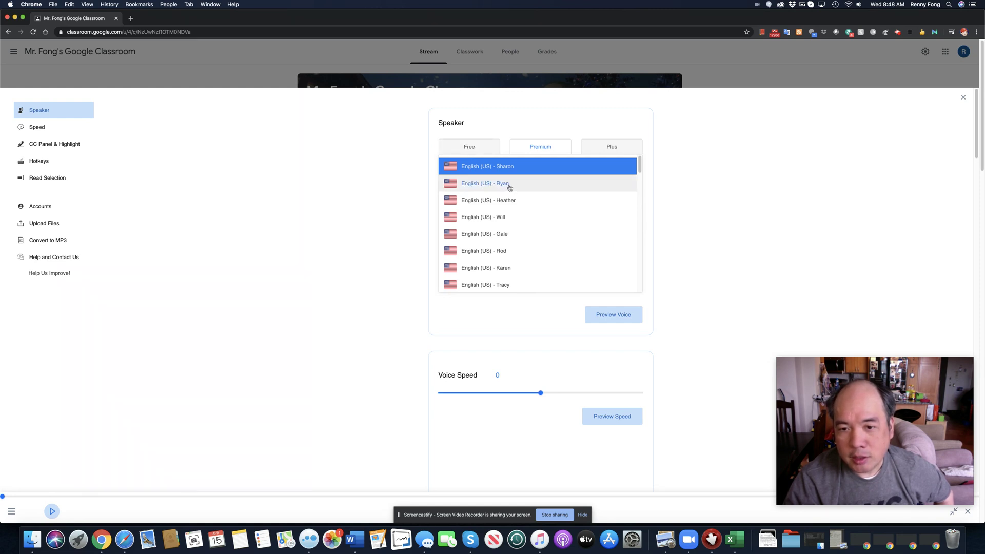
click(509, 187)
click(611, 319)
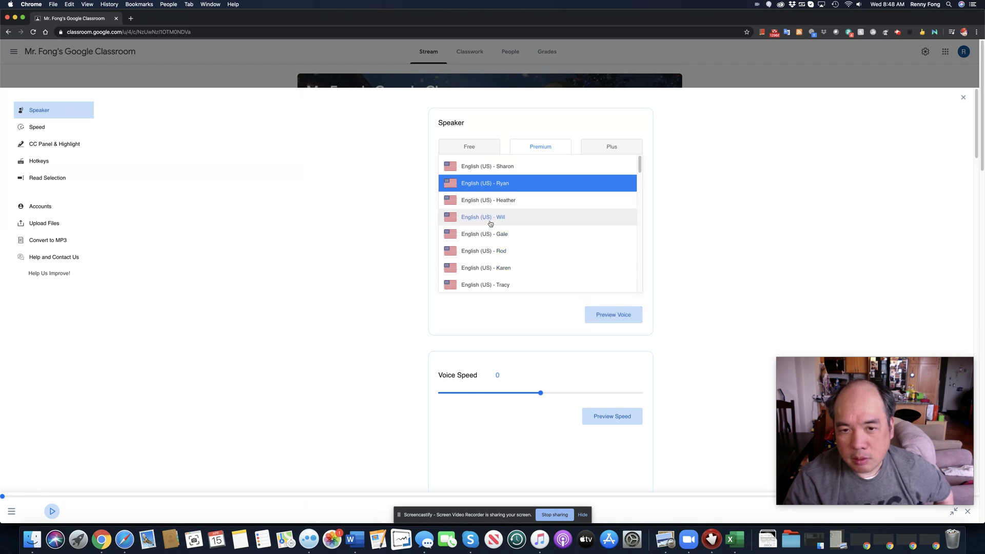
click(491, 221)
click(612, 320)
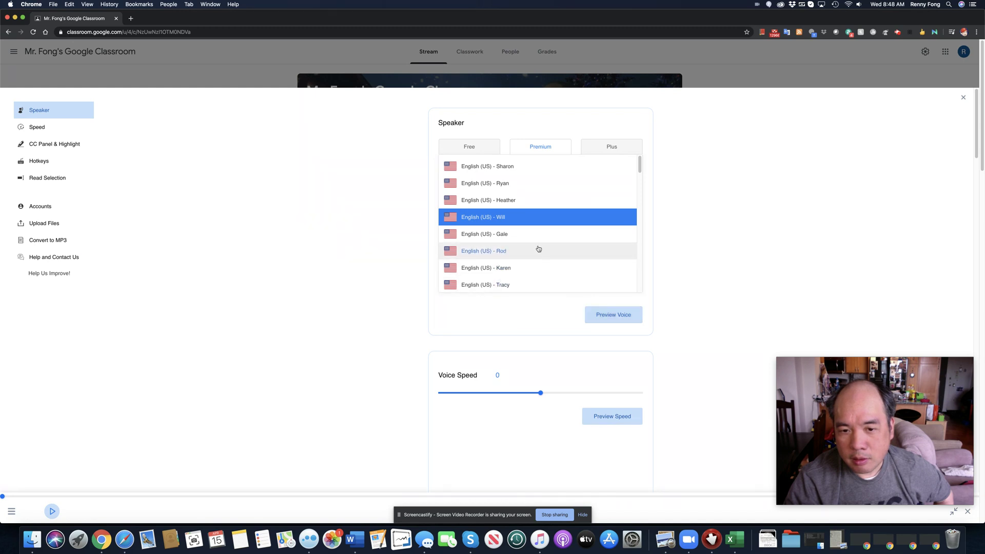
drag(541, 393, 549, 394)
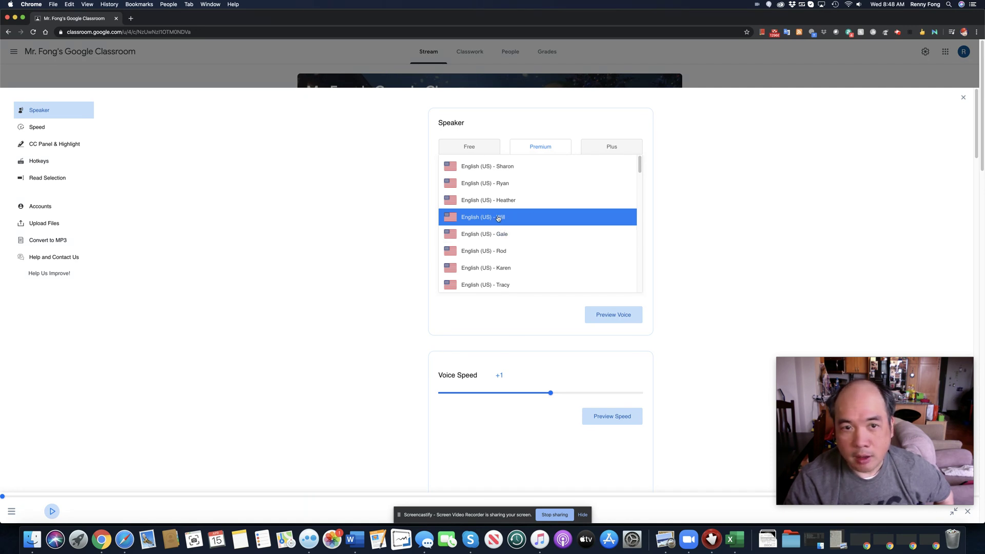
click(963, 98)
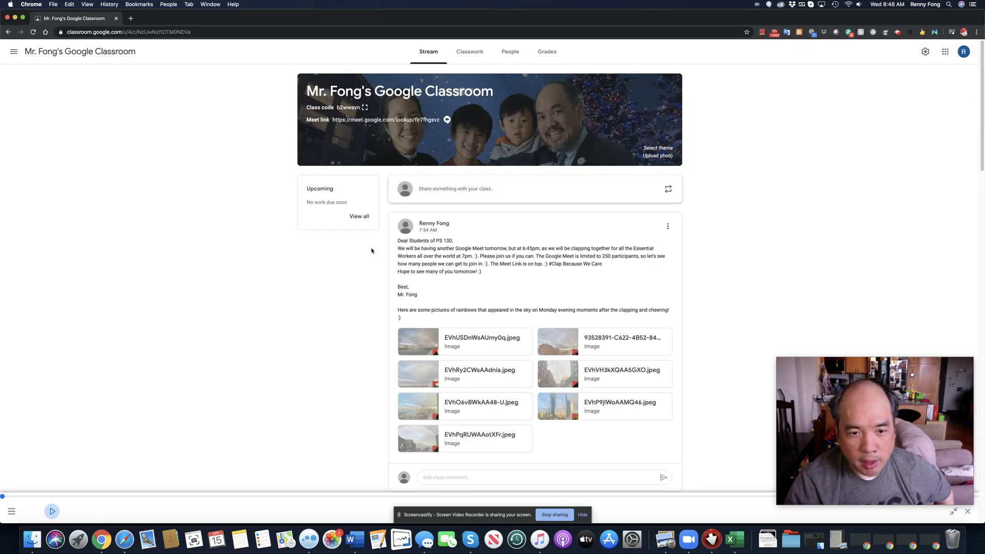
Step: Play the selected post paragraph in Natural Reader, then stop playback after its closing line
drag(398, 241, 489, 275)
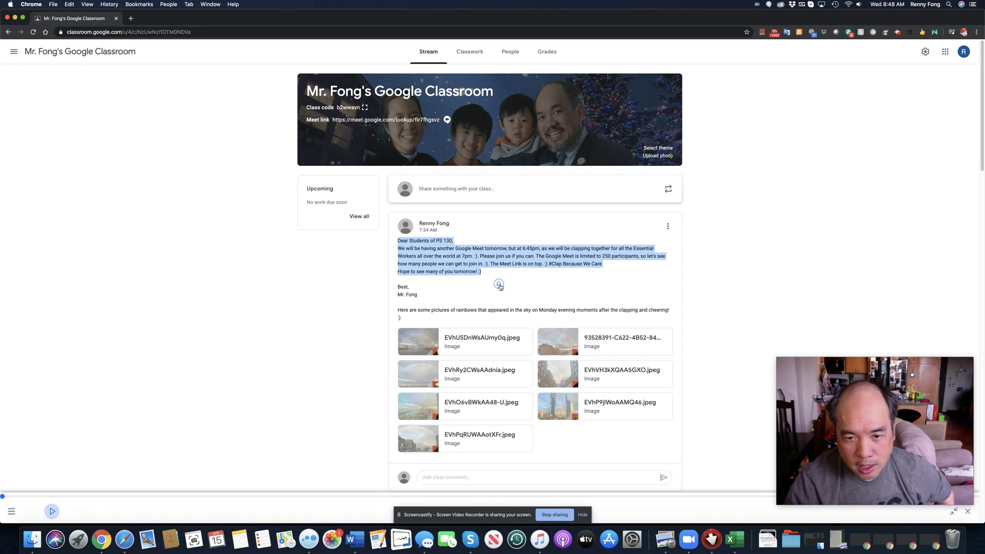
click(499, 284)
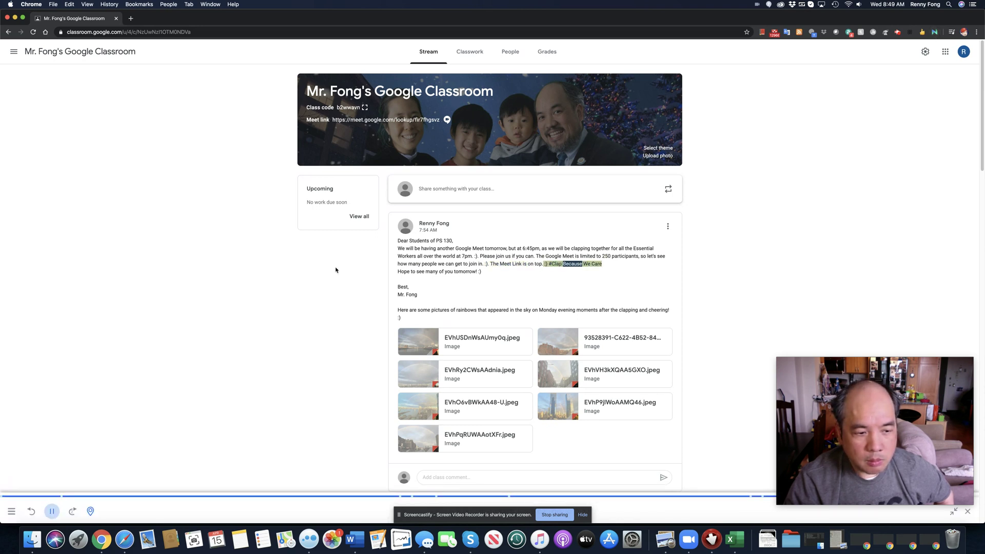
click(54, 512)
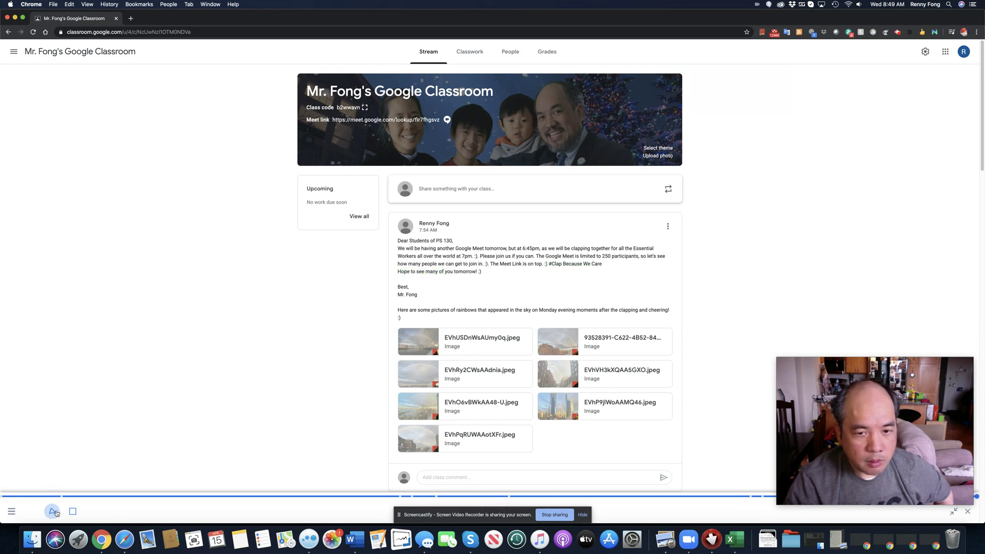